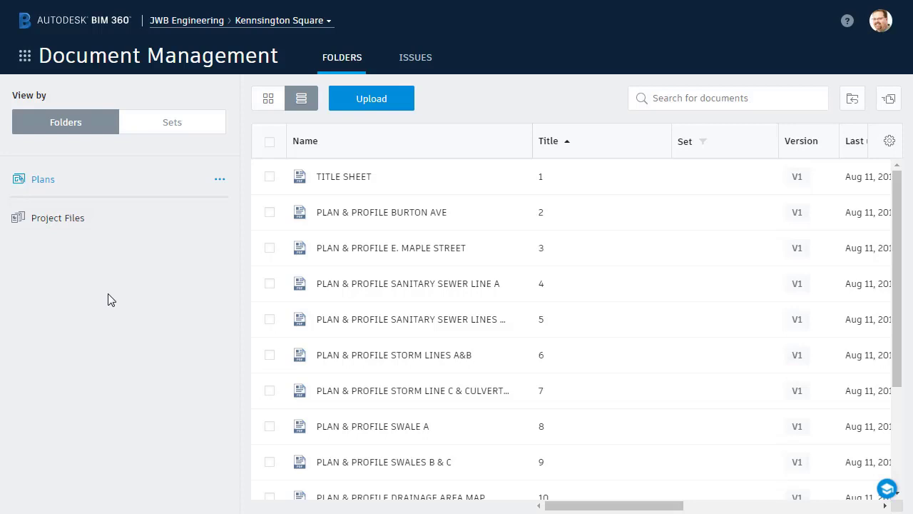
Add a subfolder named Correspondence inside Project Files.
{"action": "left_click", "coordinate": [218, 221]}
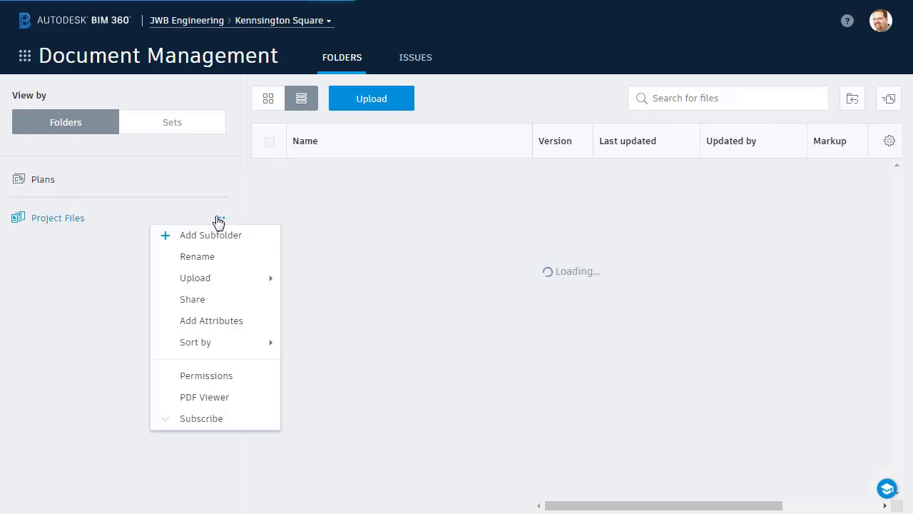
{"action": "left_click", "coordinate": [207, 235]}
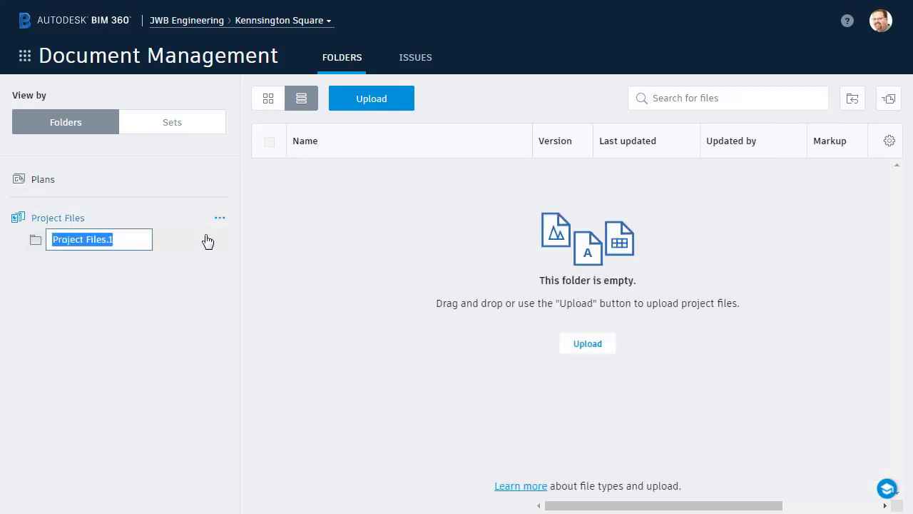
{"action": "key", "text": "BackSpace"}
{"action": "type", "text": "Correspon"}
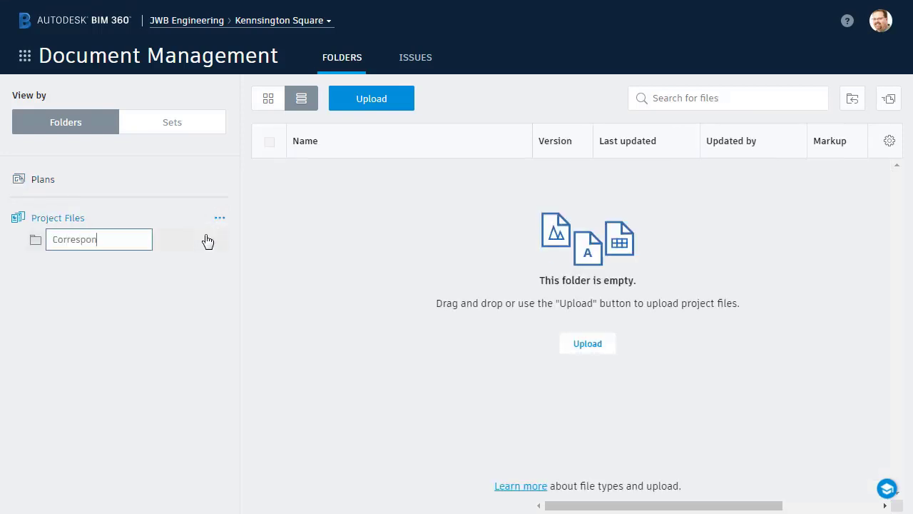
{"action": "type", "text": "dence"}
{"action": "key", "text": "Return"}
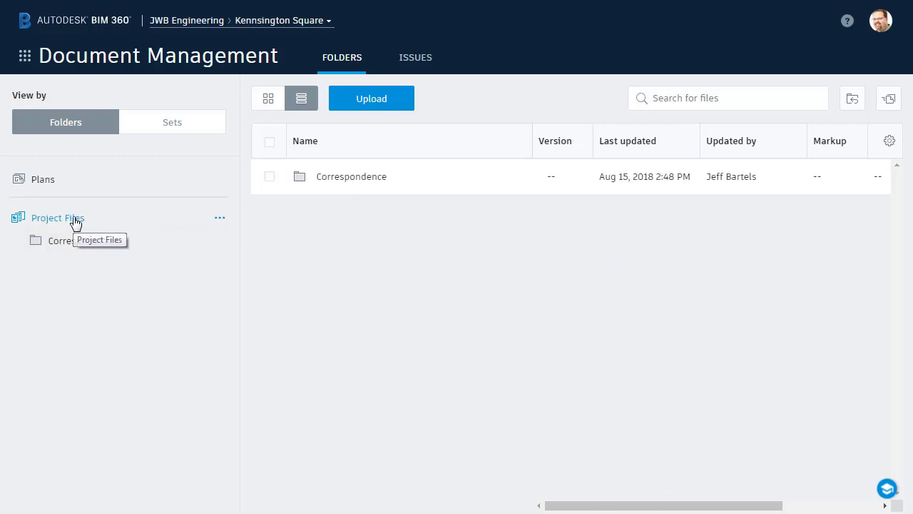
Add a second Project Files subfolder named Documentation.
{"action": "right_click", "coordinate": [76, 222]}
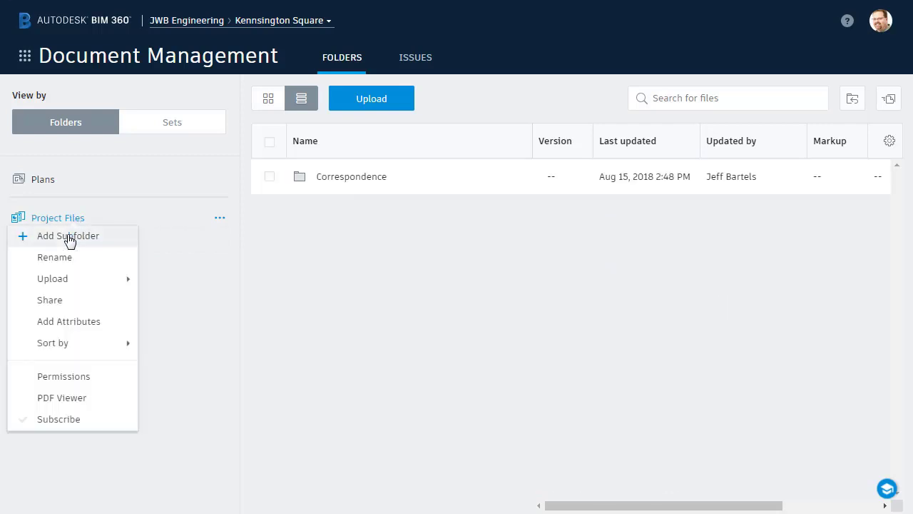
{"action": "left_click", "coordinate": [69, 237]}
{"action": "type", "text": "Documentation"}
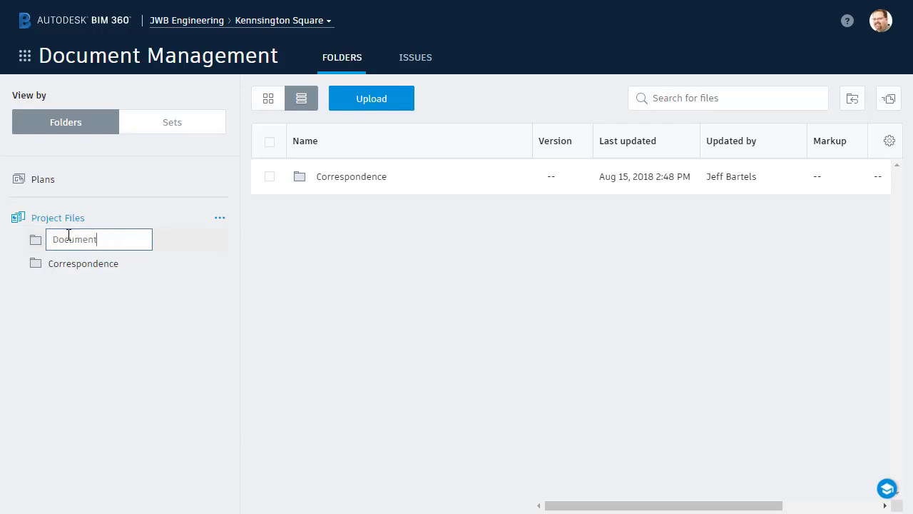
{"action": "key", "text": "Return"}
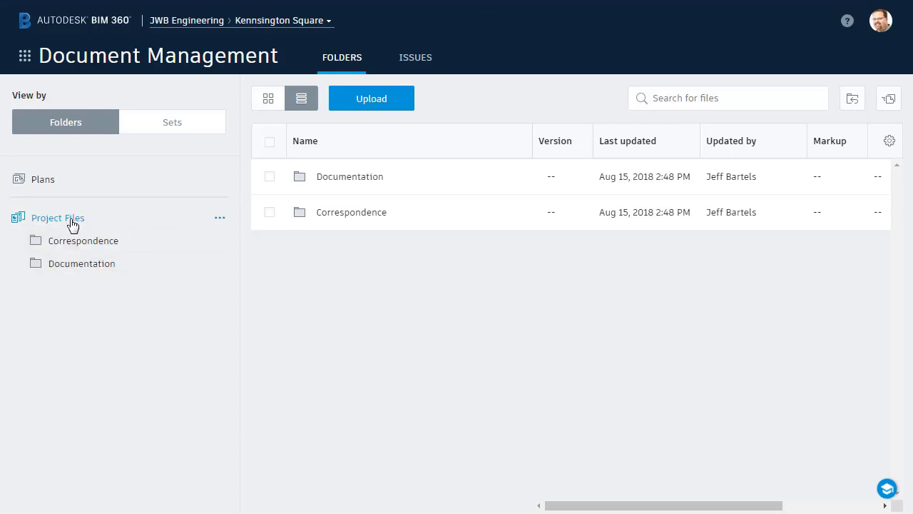
Add a third Project Files subfolder named Models.
{"action": "right_click", "coordinate": [73, 223]}
{"action": "left_click", "coordinate": [74, 242]}
{"action": "type", "text": "Models"}
{"action": "key", "text": "Return"}
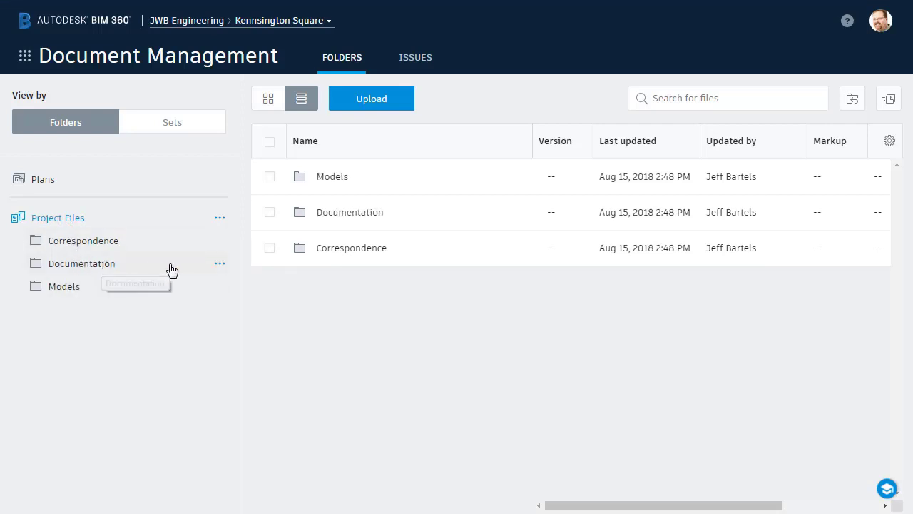
Create Standards and Specifications subfolders inside Documentation.
{"action": "left_click", "coordinate": [219, 263]}
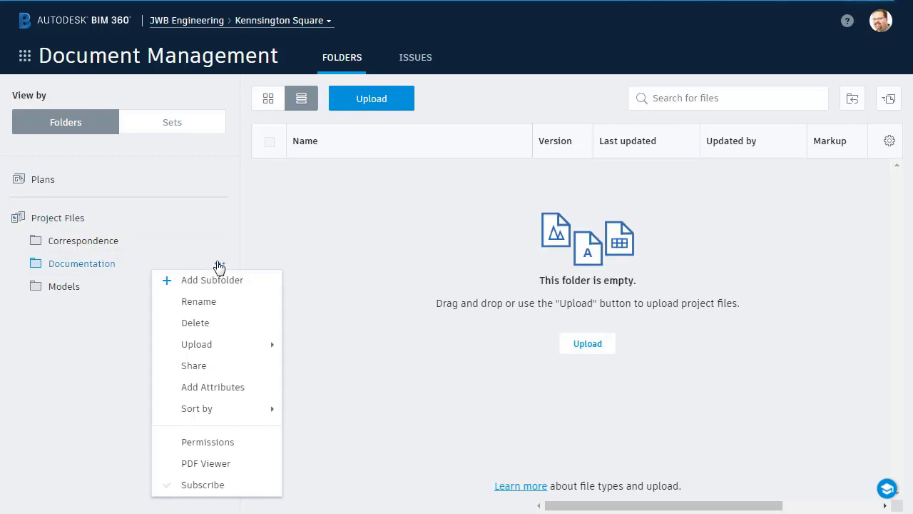
{"action": "left_click", "coordinate": [213, 281]}
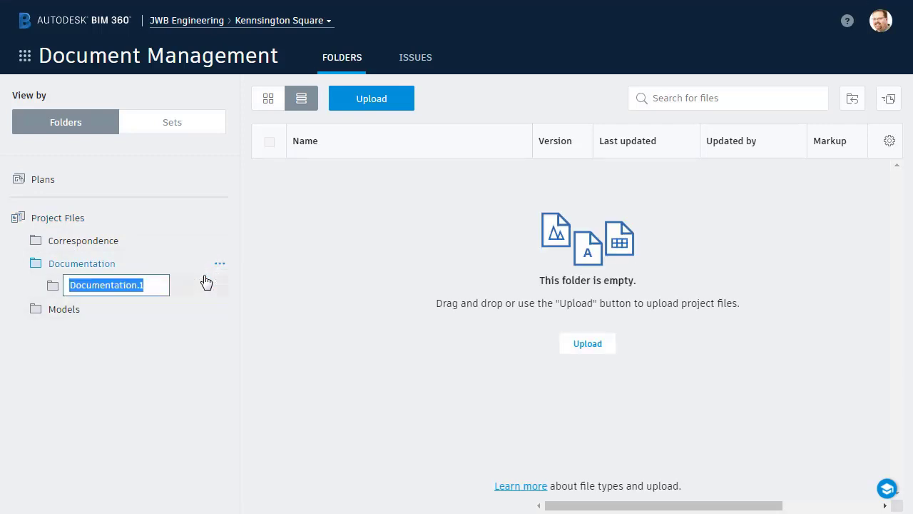
{"action": "type", "text": "Standards"}
{"action": "key", "text": "Return"}
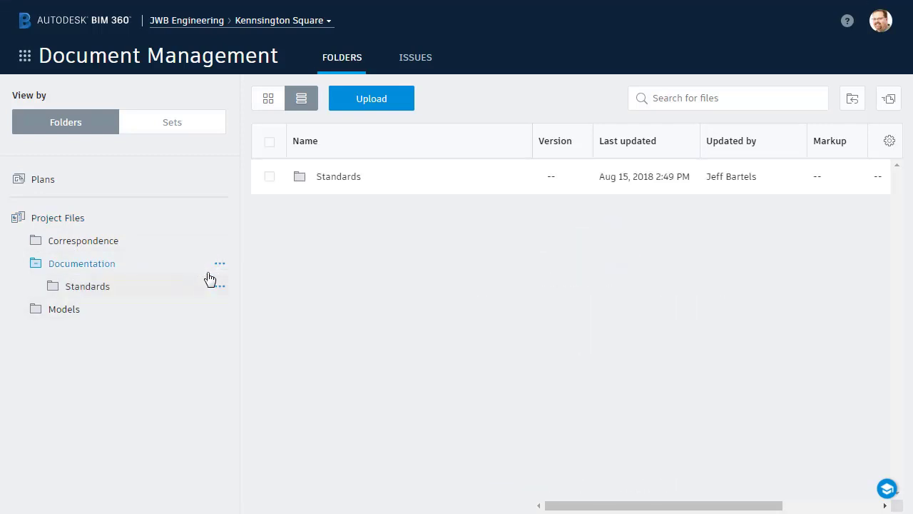
{"action": "left_click", "coordinate": [220, 264]}
{"action": "left_click", "coordinate": [213, 280]}
{"action": "type", "text": "Specifications"}
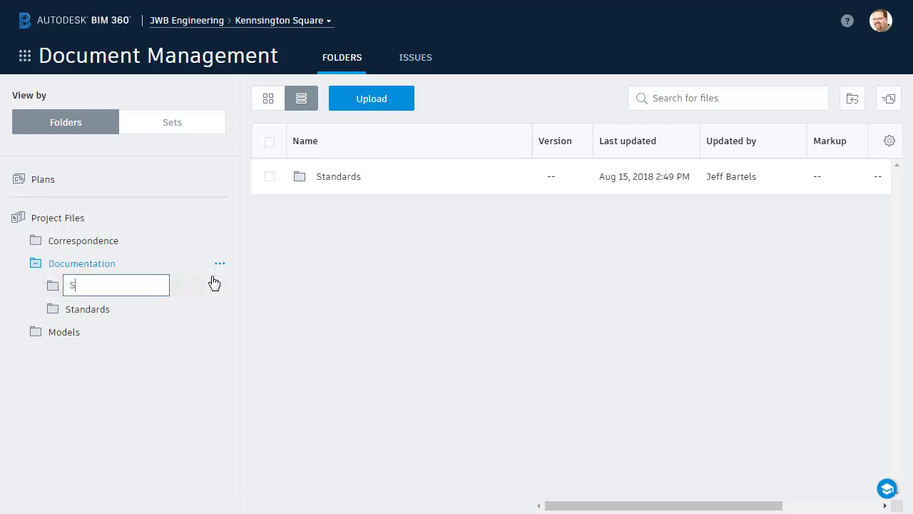
{"action": "key", "text": "Return"}
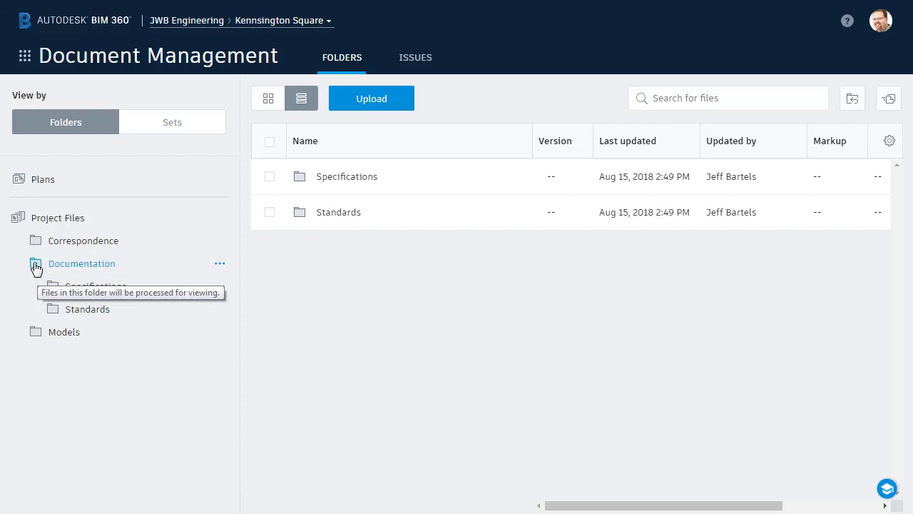
Collapse and re-expand Documentation and Project Files in the tree, then return to Plans.
{"action": "left_click", "coordinate": [36, 268]}
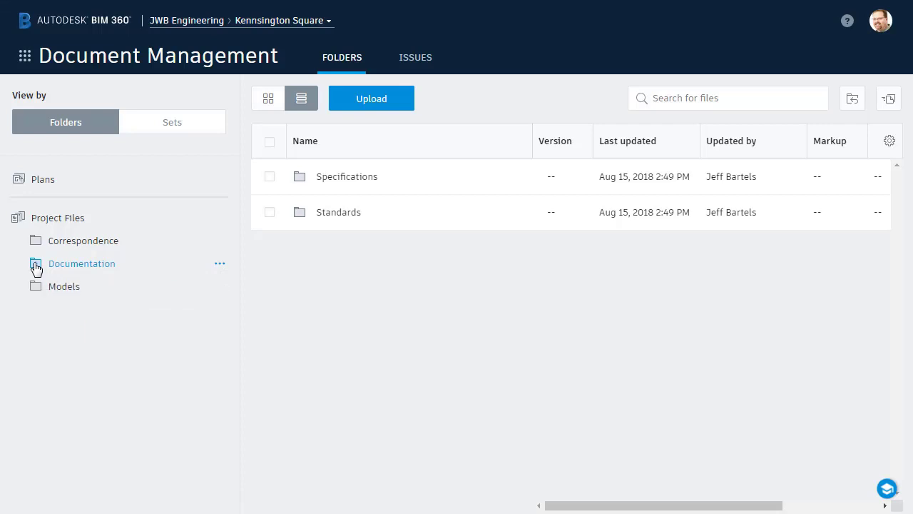
{"action": "left_click", "coordinate": [36, 268]}
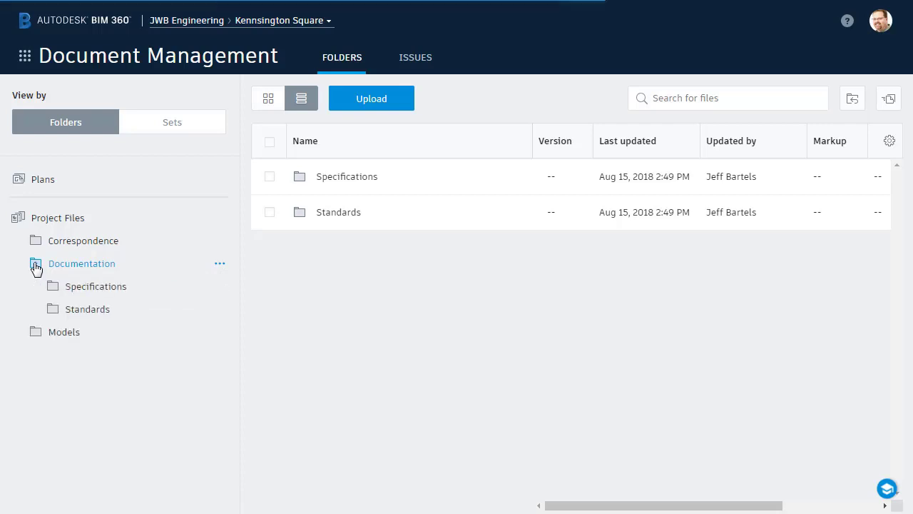
{"action": "left_click", "coordinate": [18, 221]}
{"action": "left_click", "coordinate": [18, 222]}
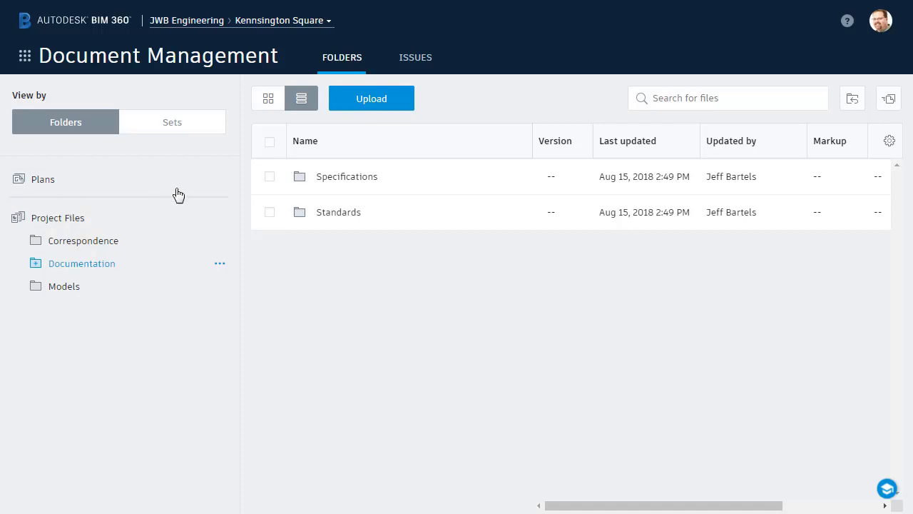
{"action": "left_click", "coordinate": [218, 182]}
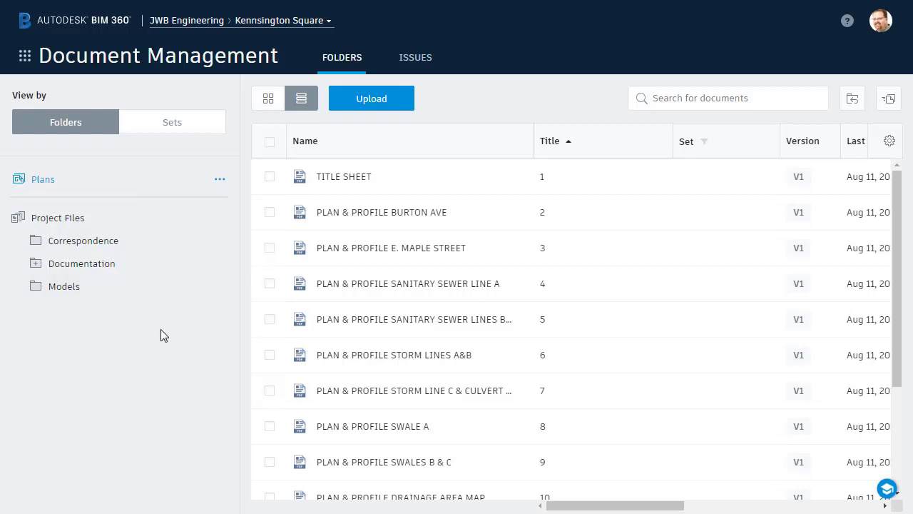
Switch to Project Admin from the module grid and show the Members list.
{"action": "left_click", "coordinate": [26, 62]}
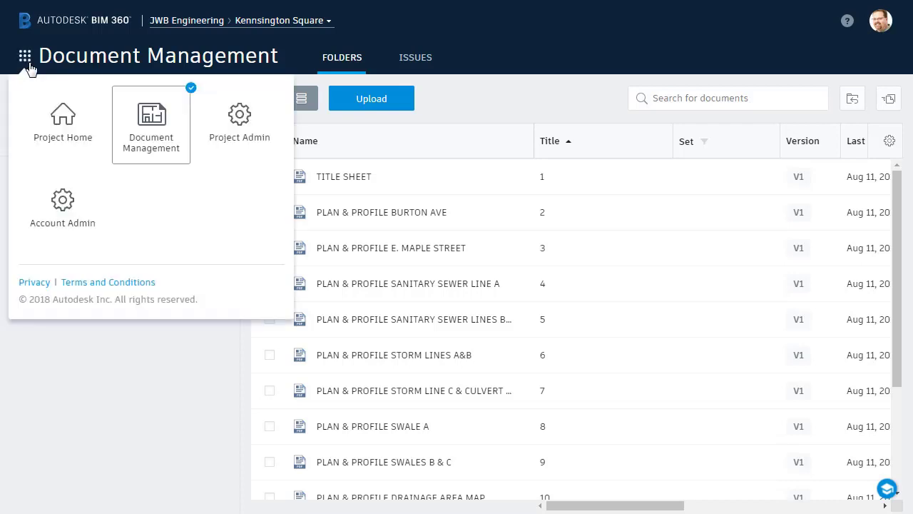
{"action": "left_click", "coordinate": [225, 136]}
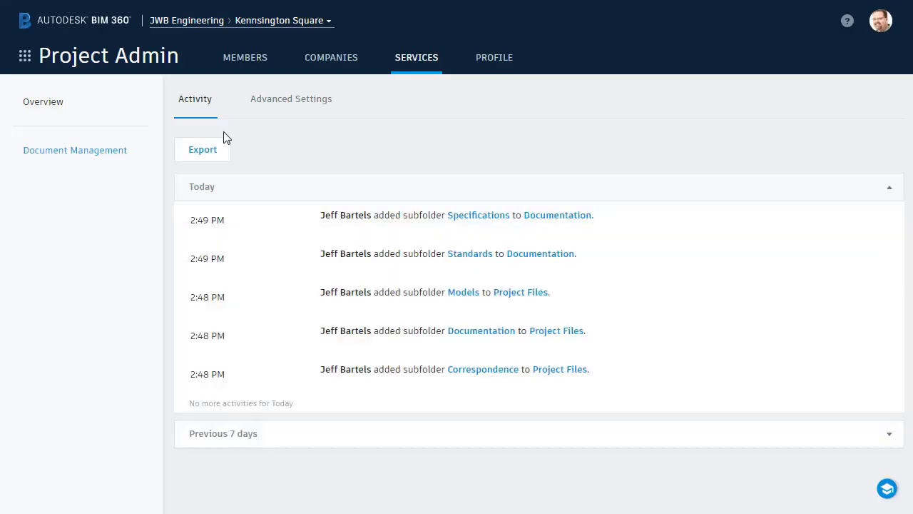
{"action": "left_click", "coordinate": [242, 60]}
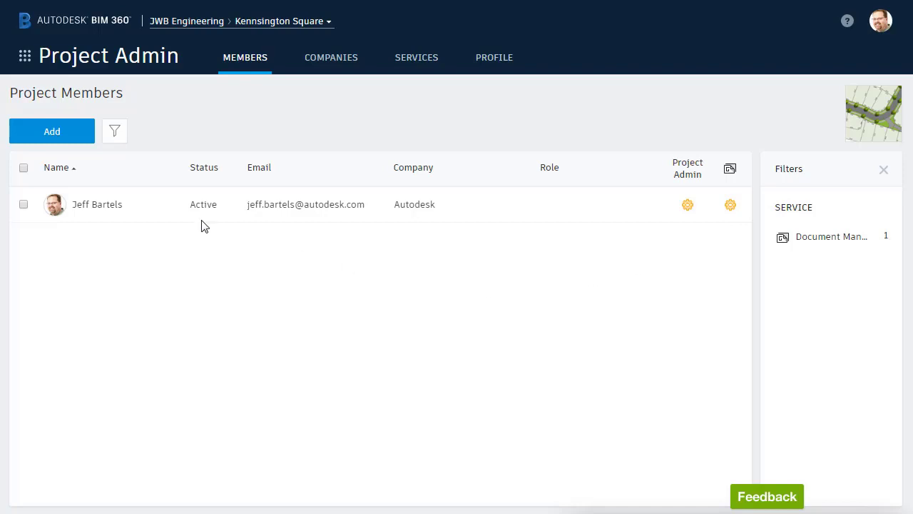
Start adding members and pick two existing people from the search suggestions.
{"action": "left_click", "coordinate": [69, 137]}
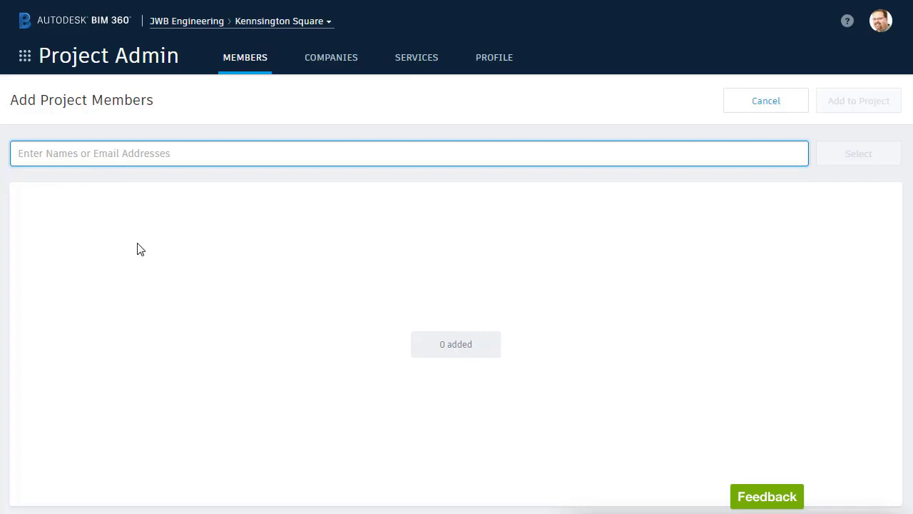
{"action": "type", "text": "alan"}
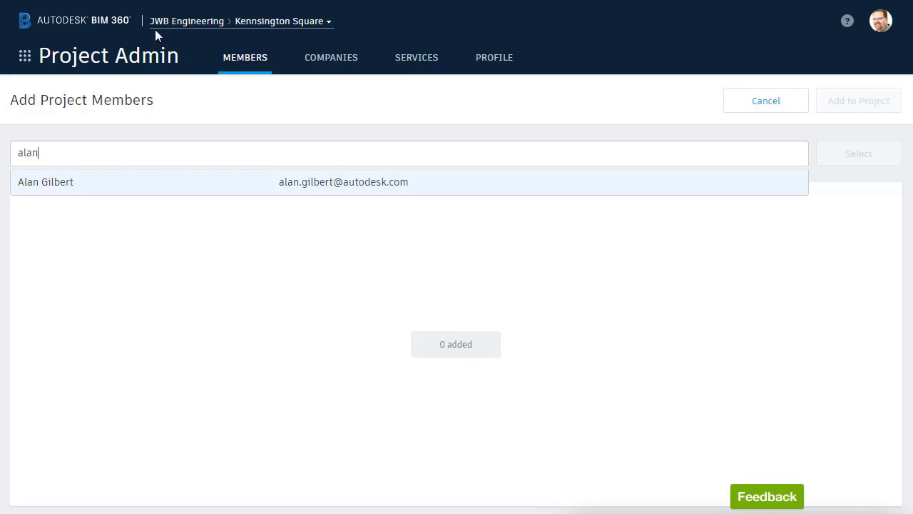
{"action": "left_click", "coordinate": [71, 188]}
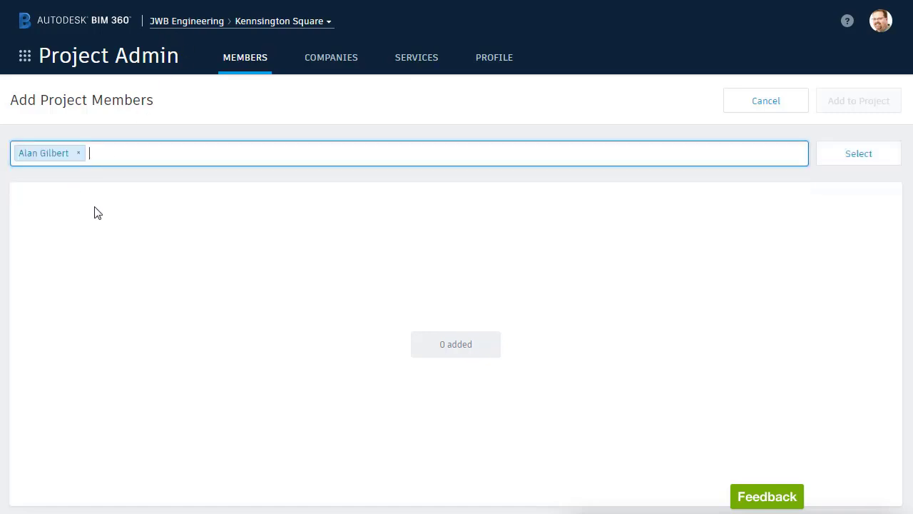
{"action": "type", "text": "Jerry"}
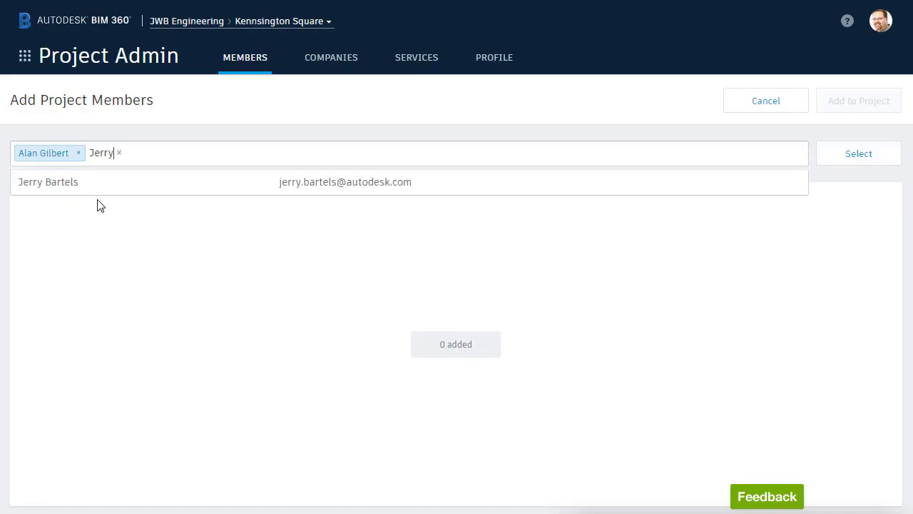
{"action": "left_click", "coordinate": [98, 188]}
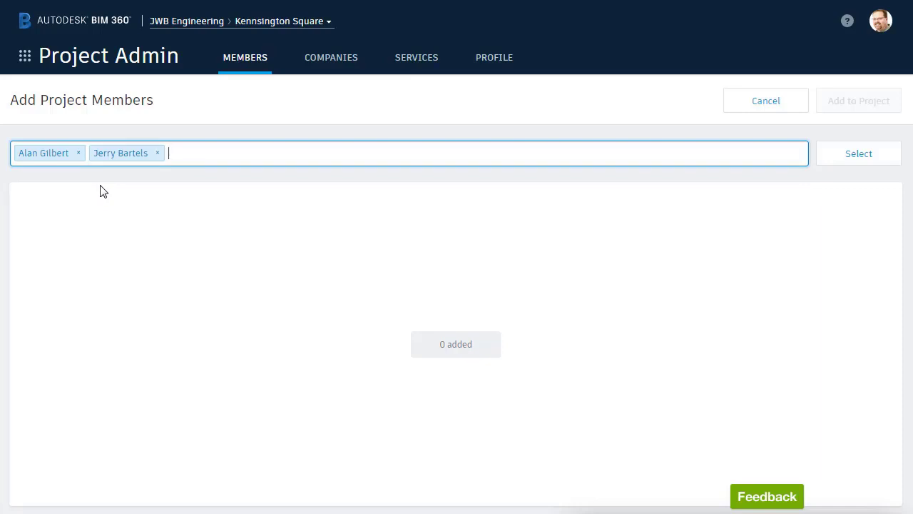
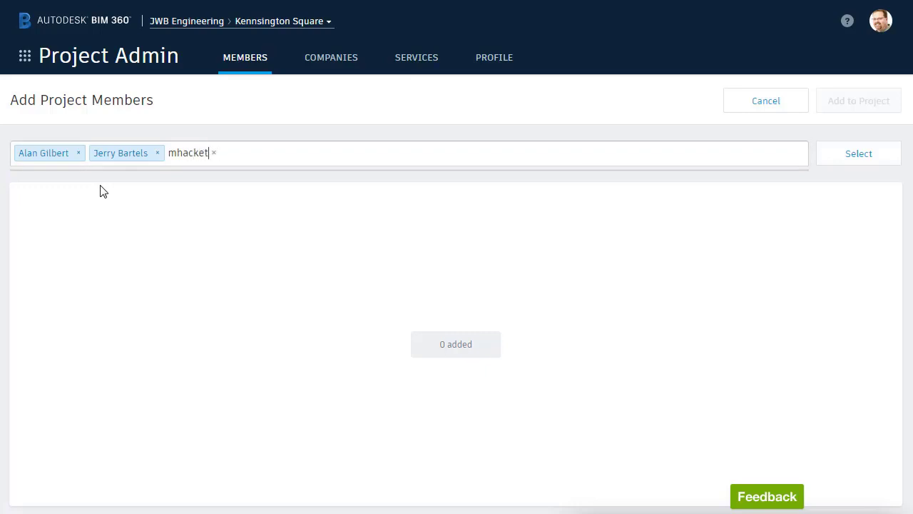
Enter the third invitee's e-mail address and load all three into the members table.
{"action": "key", "text": "Return"}
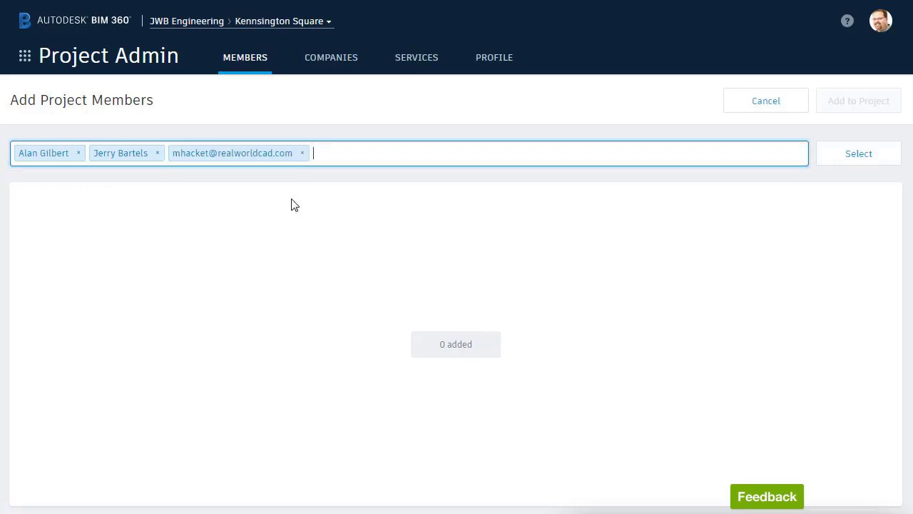
{"action": "left_click", "coordinate": [837, 157]}
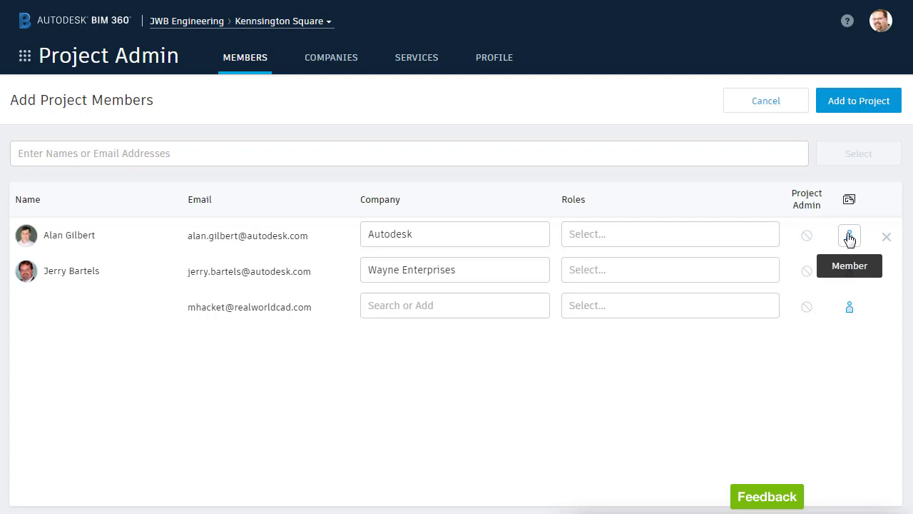
Turn the first member's Document Management Member access off and back on.
{"action": "left_click", "coordinate": [849, 237]}
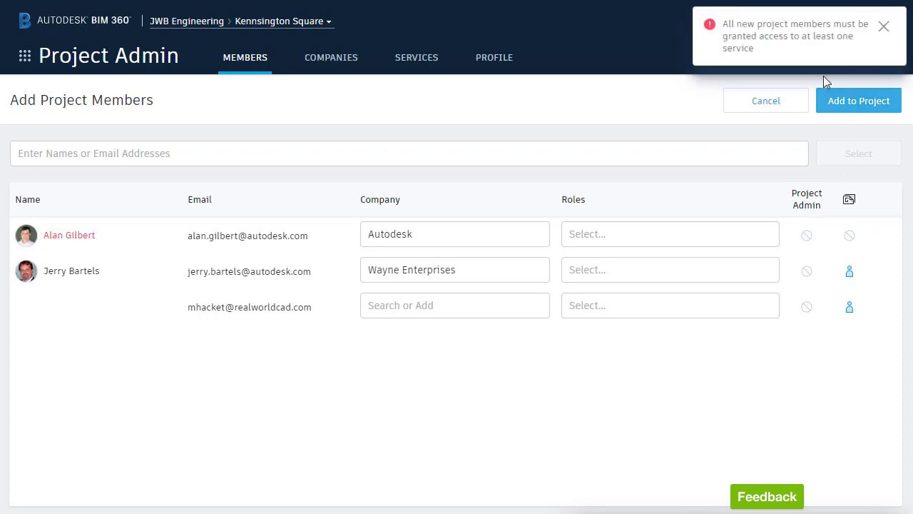
{"action": "left_click", "coordinate": [848, 241]}
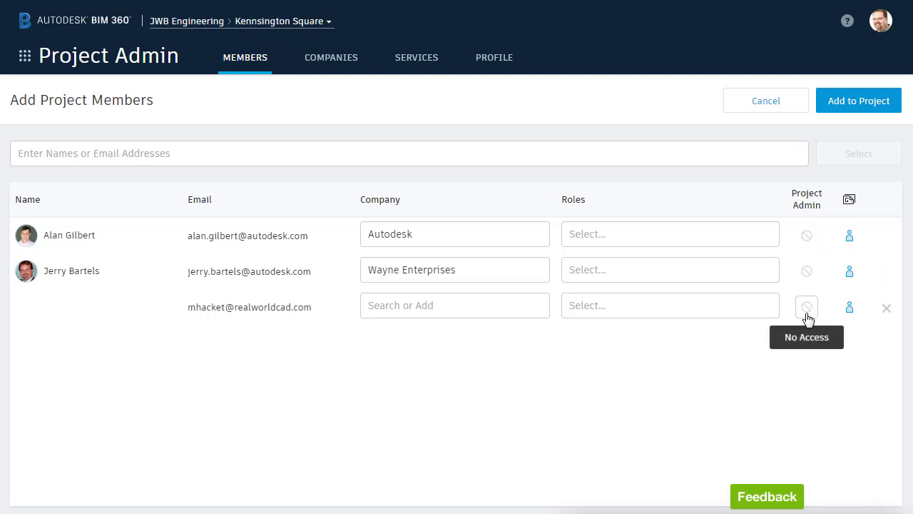
Assign the Project Engineer role to the first and second members.
{"action": "left_click", "coordinate": [675, 234]}
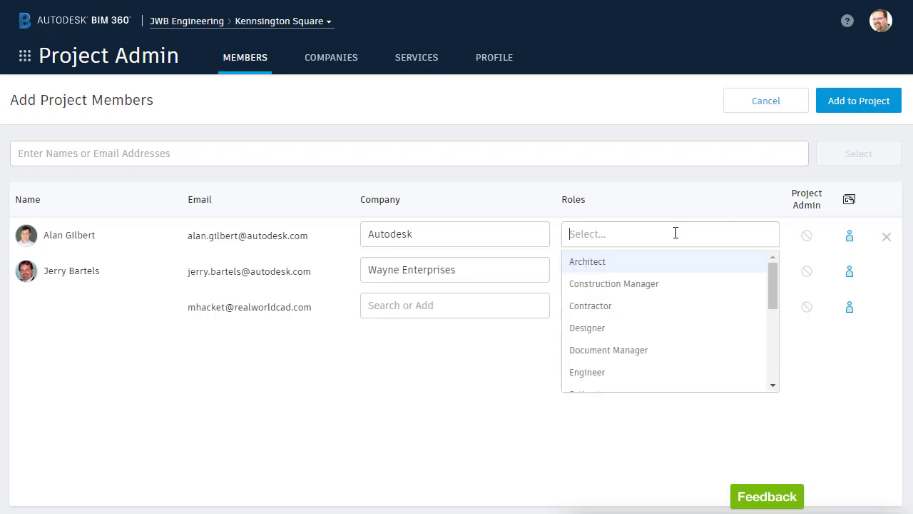
{"action": "left_click_drag", "start_coordinate": [772, 275], "coordinate": [773, 332]}
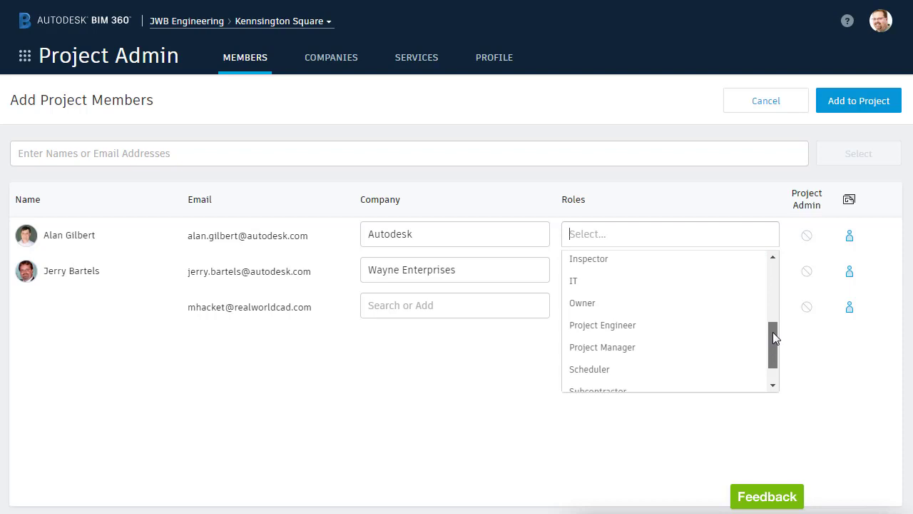
{"action": "left_click", "coordinate": [630, 327]}
{"action": "left_click", "coordinate": [636, 272]}
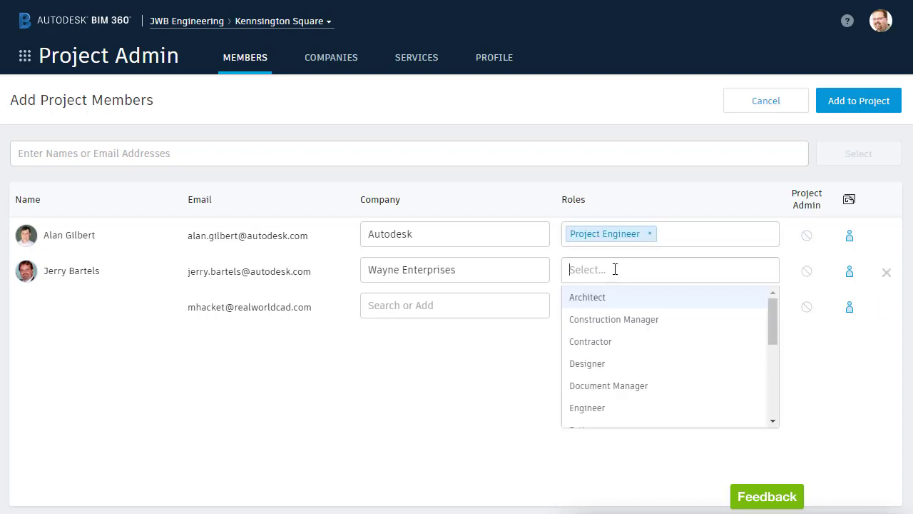
{"action": "left_click_drag", "start_coordinate": [772, 311], "coordinate": [767, 370]}
{"action": "left_click", "coordinate": [715, 371]}
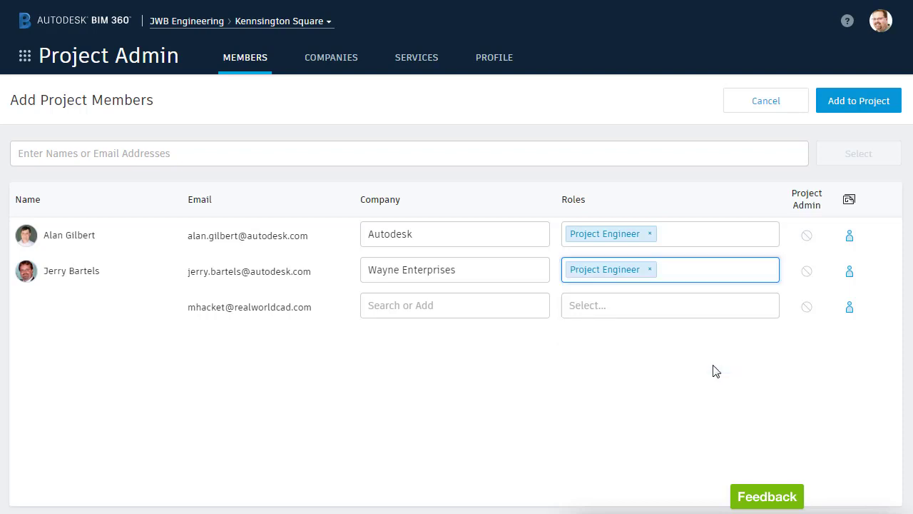
Try Document Manager and Contractor roles on the third member, then clear them.
{"action": "left_click", "coordinate": [636, 303]}
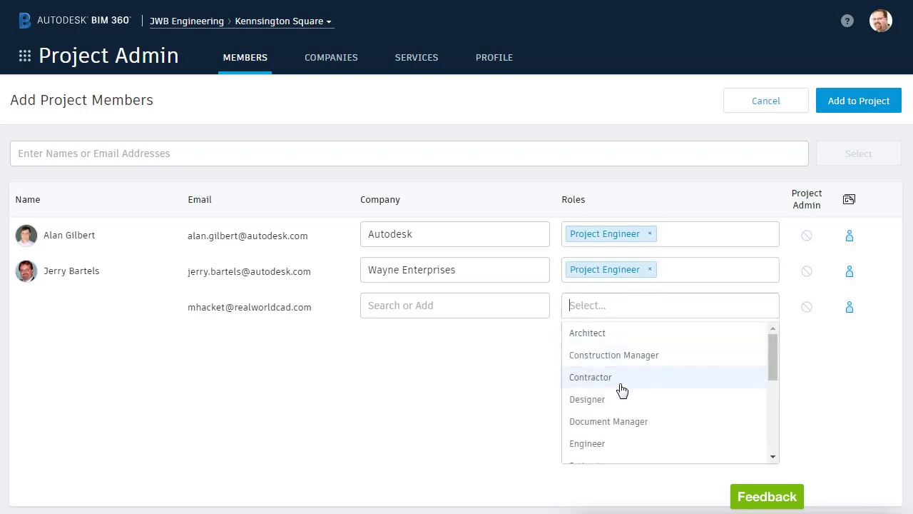
{"action": "left_click", "coordinate": [603, 424]}
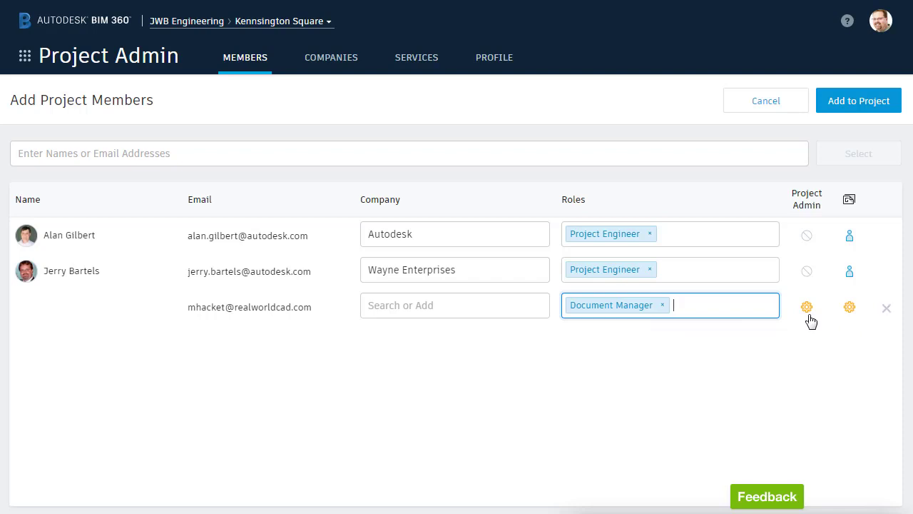
{"action": "left_click", "coordinate": [806, 308]}
{"action": "left_click", "coordinate": [808, 309]}
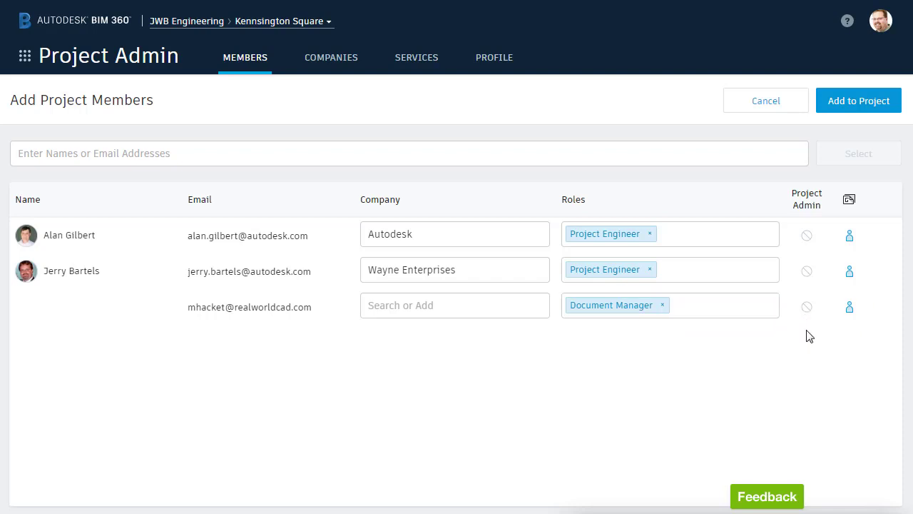
{"action": "left_click", "coordinate": [689, 304]}
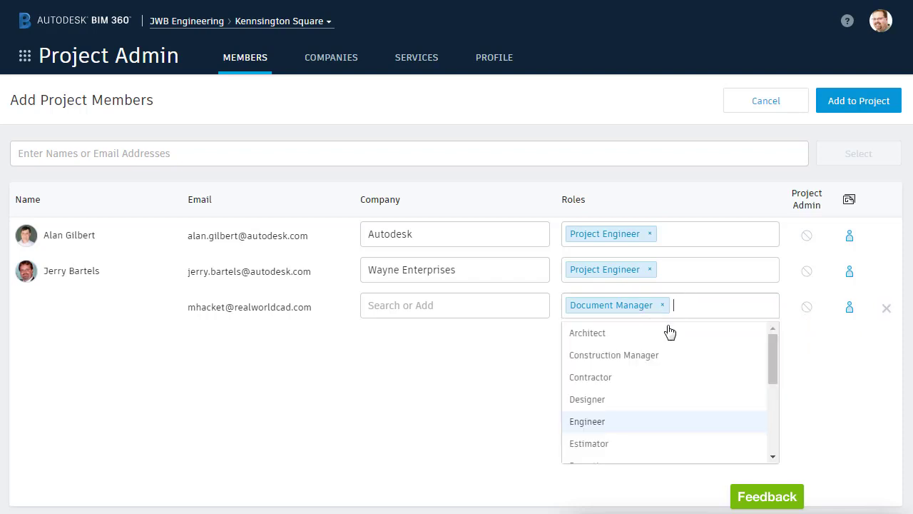
{"action": "left_click", "coordinate": [605, 376]}
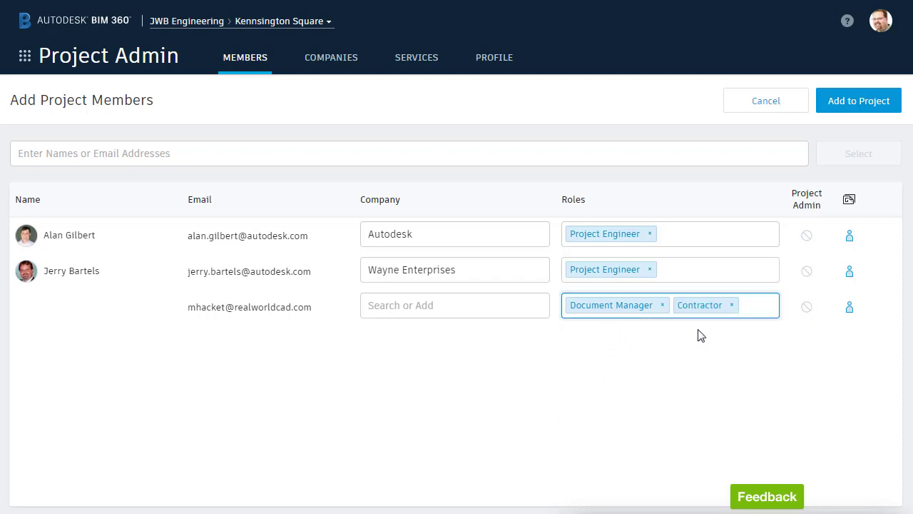
{"action": "key", "text": "BackSpace"}
{"action": "key", "text": "BackSpace"}
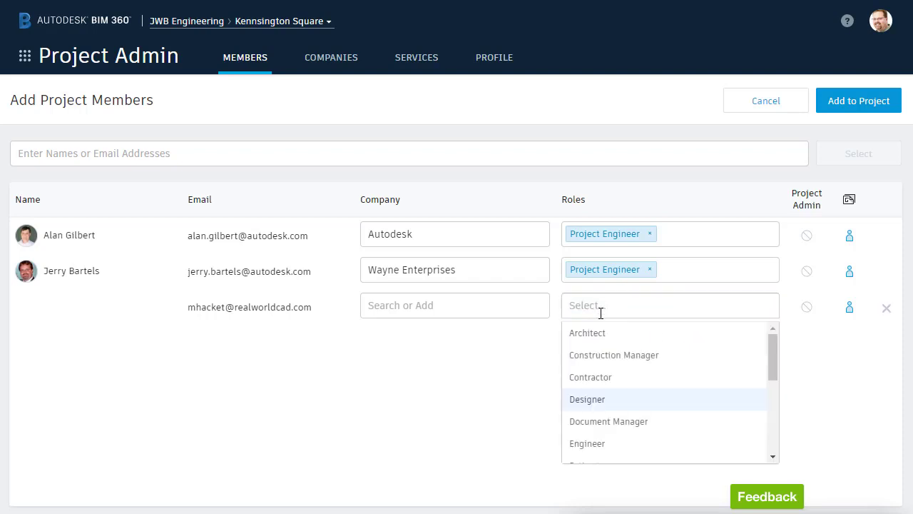
{"action": "key", "text": "Down"}
Make the third member a Designer and set the second member's company to Autodesk.
{"action": "left_click", "coordinate": [587, 400]}
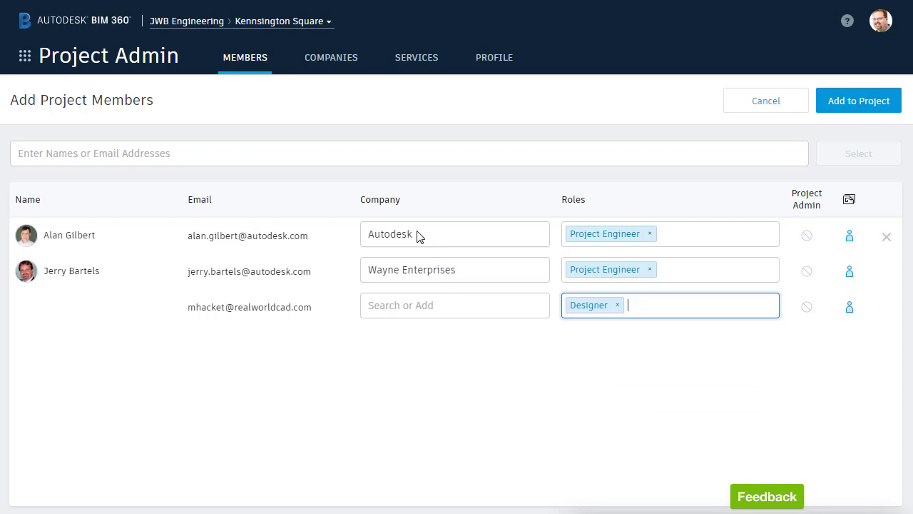
{"action": "left_click", "coordinate": [411, 268]}
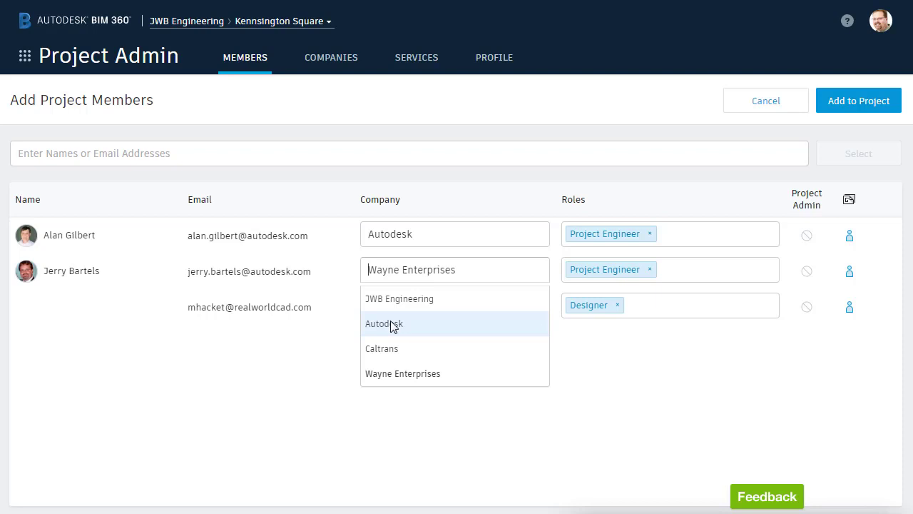
{"action": "left_click", "coordinate": [390, 323]}
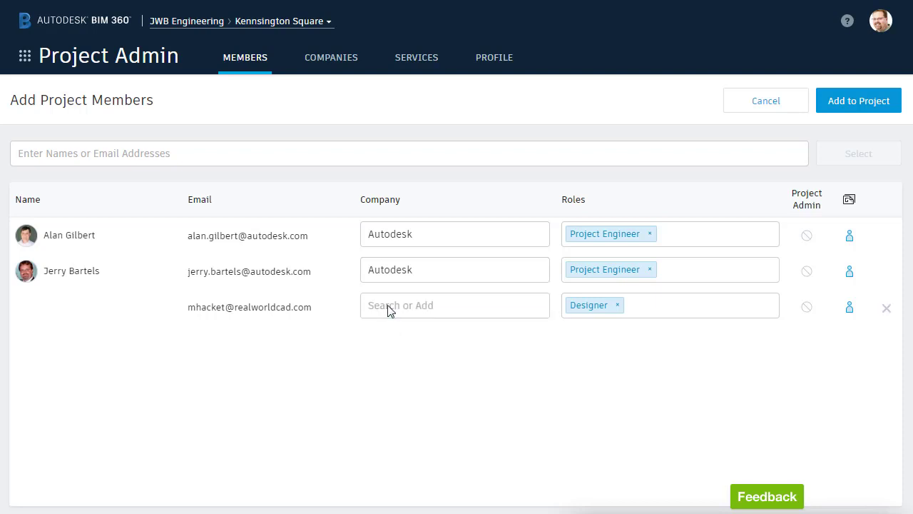
Create the new company Hacket Design Services for the third member.
{"action": "left_click", "coordinate": [387, 304]}
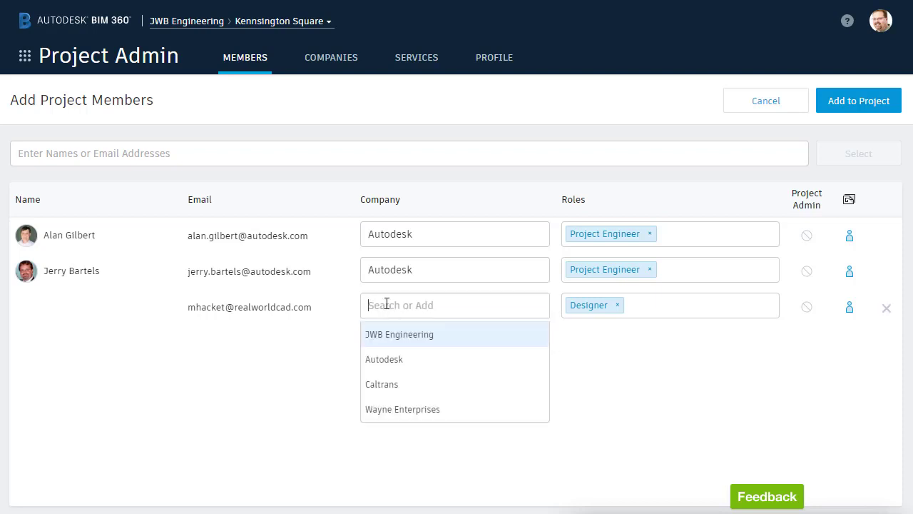
{"action": "type", "text": "H"}
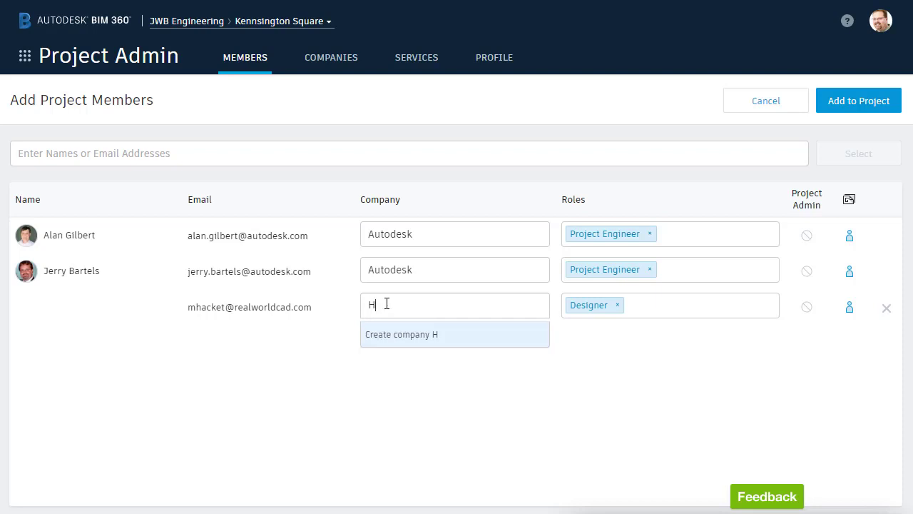
{"action": "type", "text": "acket Design Services"}
{"action": "key", "text": "Return"}
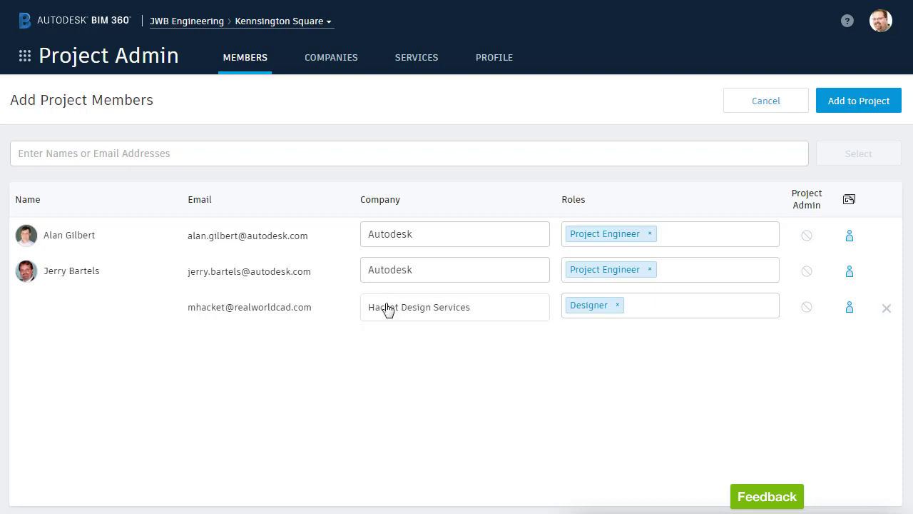
Add the three invitees to the Kensington Square project.
{"action": "left_click", "coordinate": [834, 106]}
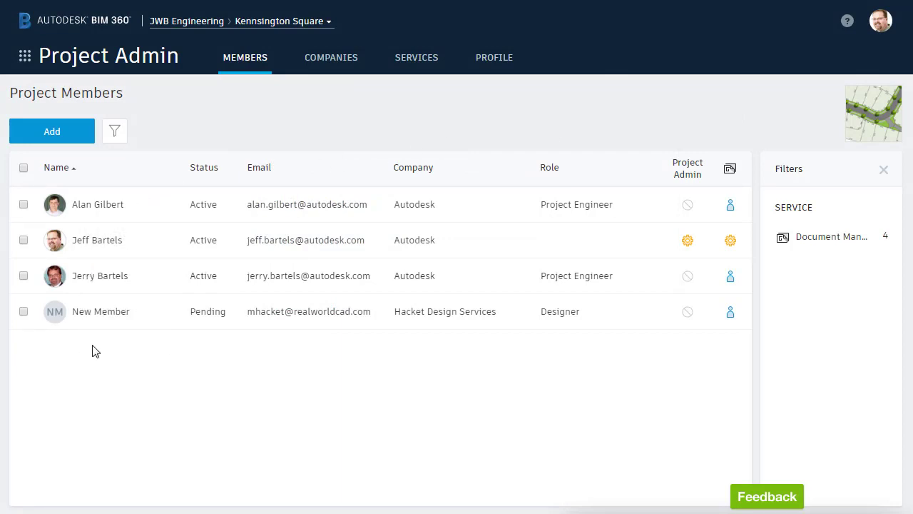
Tick and untick the pending New Member row, then bring up the module grid.
{"action": "left_click", "coordinate": [23, 311]}
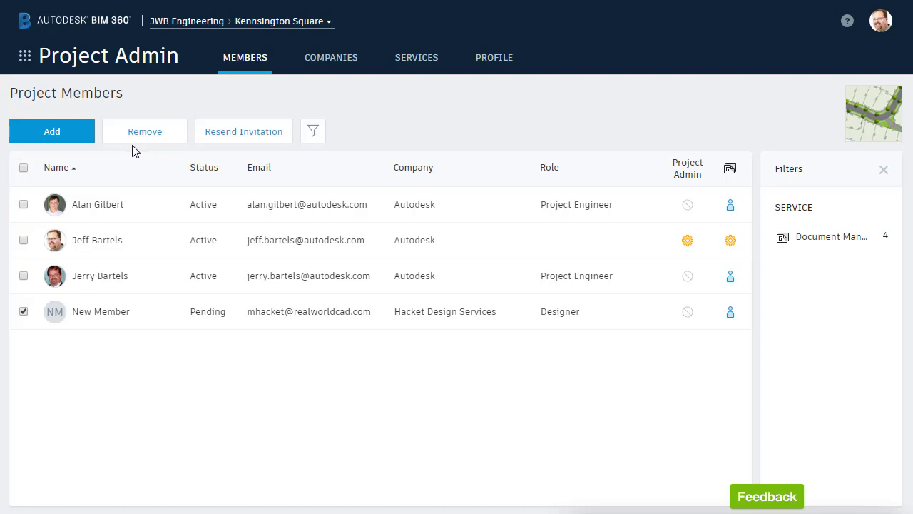
{"action": "left_click", "coordinate": [23, 311]}
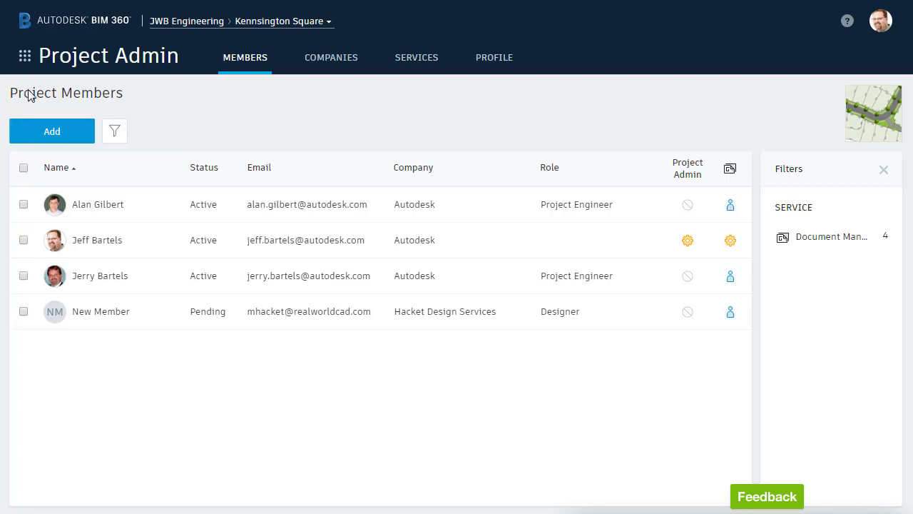
{"action": "left_click", "coordinate": [25, 57]}
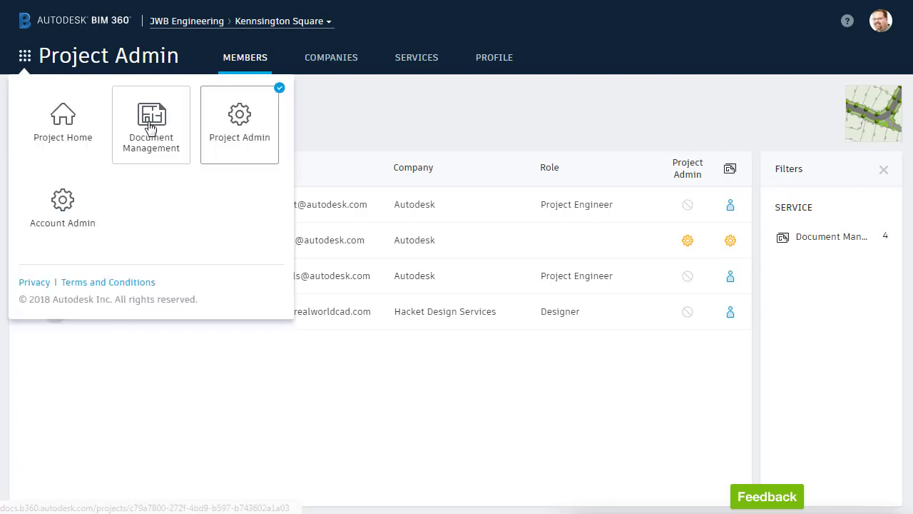